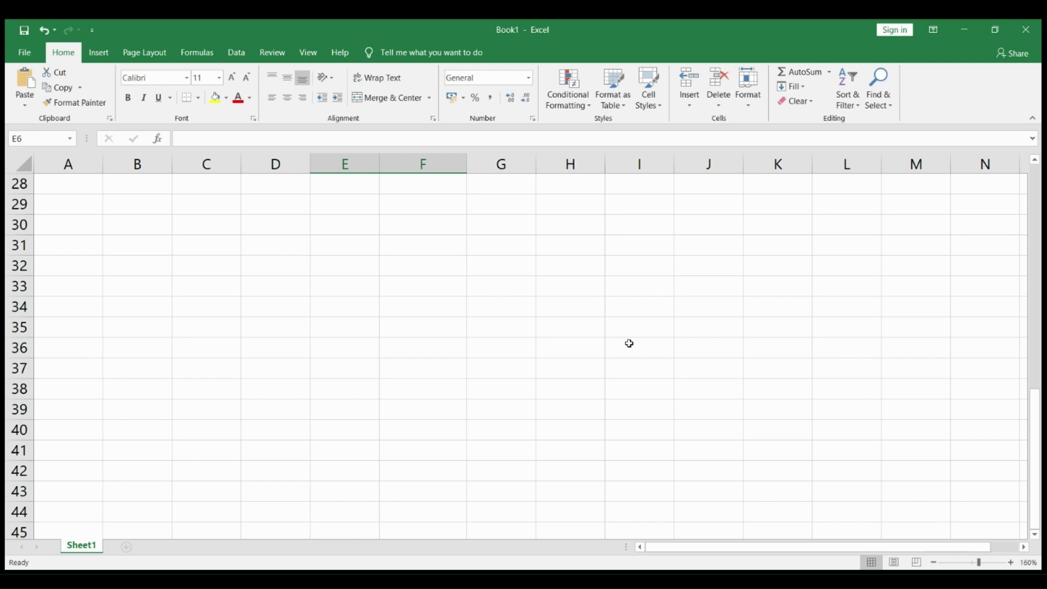
Enter the header Values in cell E2
scroll(427, 341, up, 3)
click(348, 347)
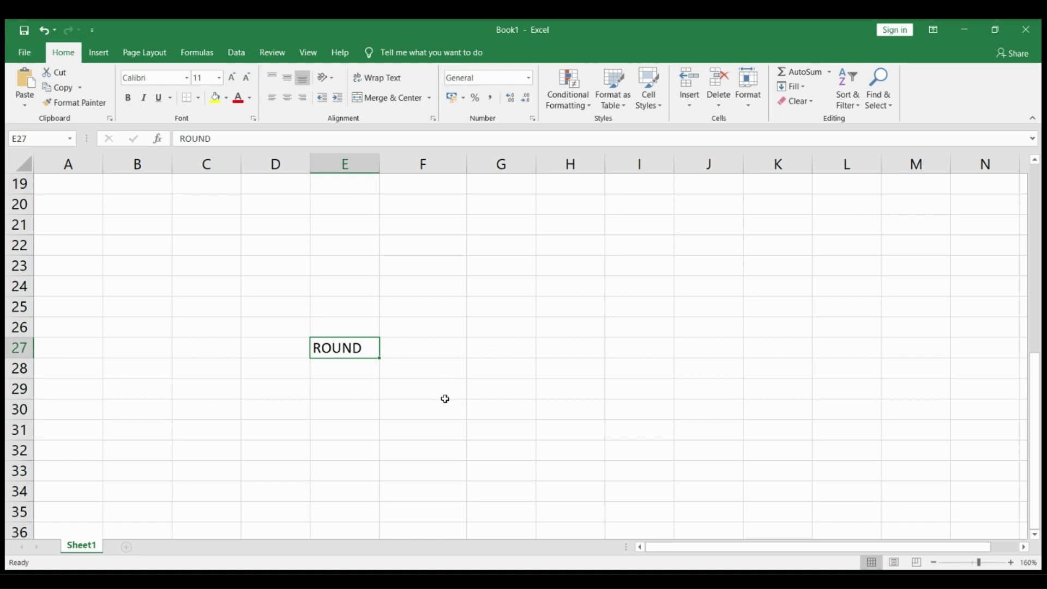
scroll(445, 398, up, 6)
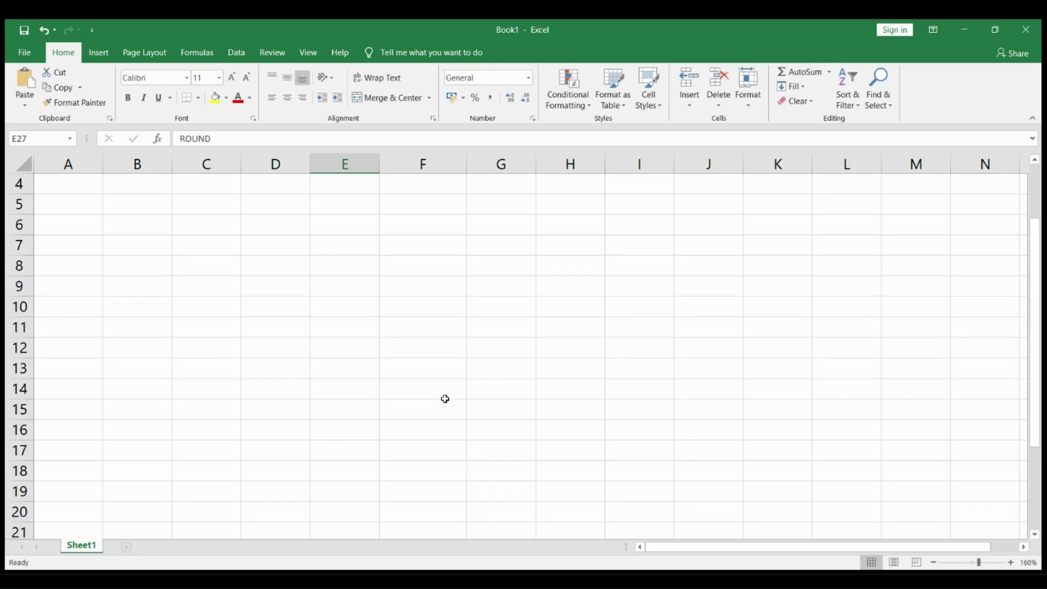
click(344, 208)
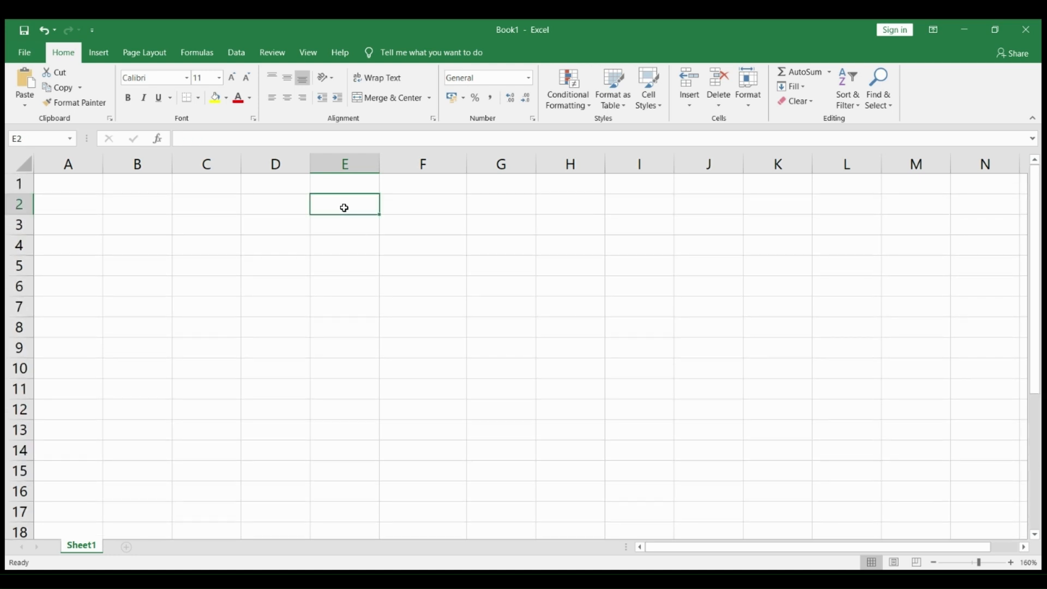
text(De)
key(BackSpace)
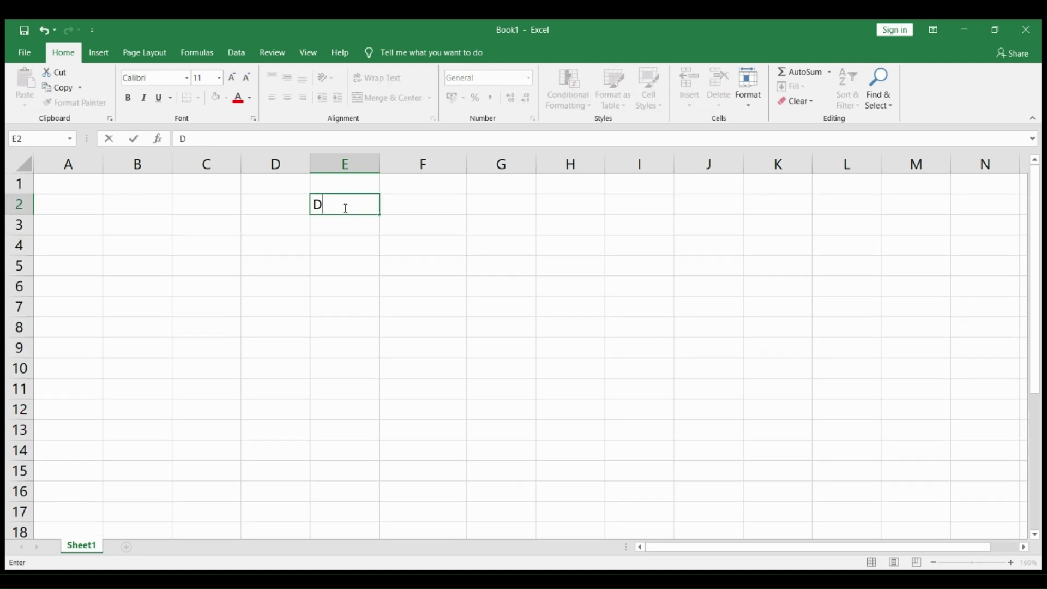
key(BackSpace)
text(Values)
Enter the header Rounded Values in cell F2 and fit column F's width to its text
click(430, 207)
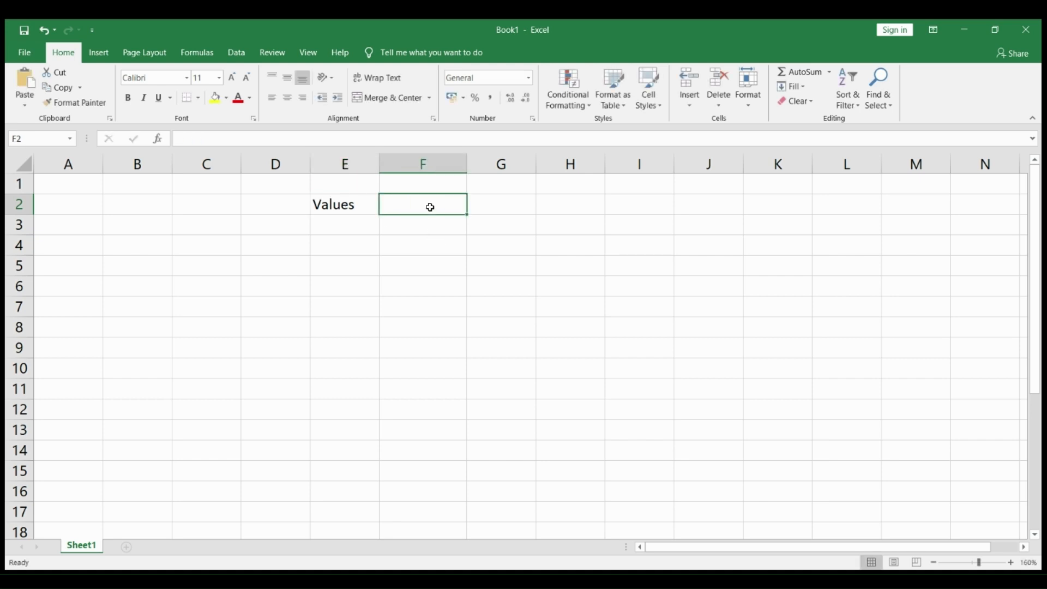
text(Rounded Val)
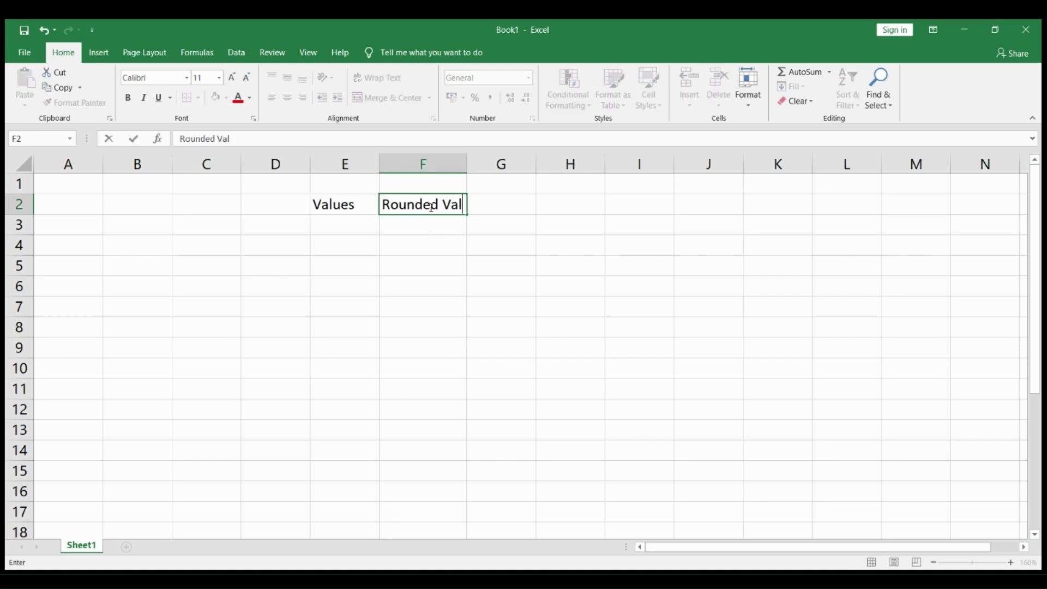
text(ues)
key(Return)
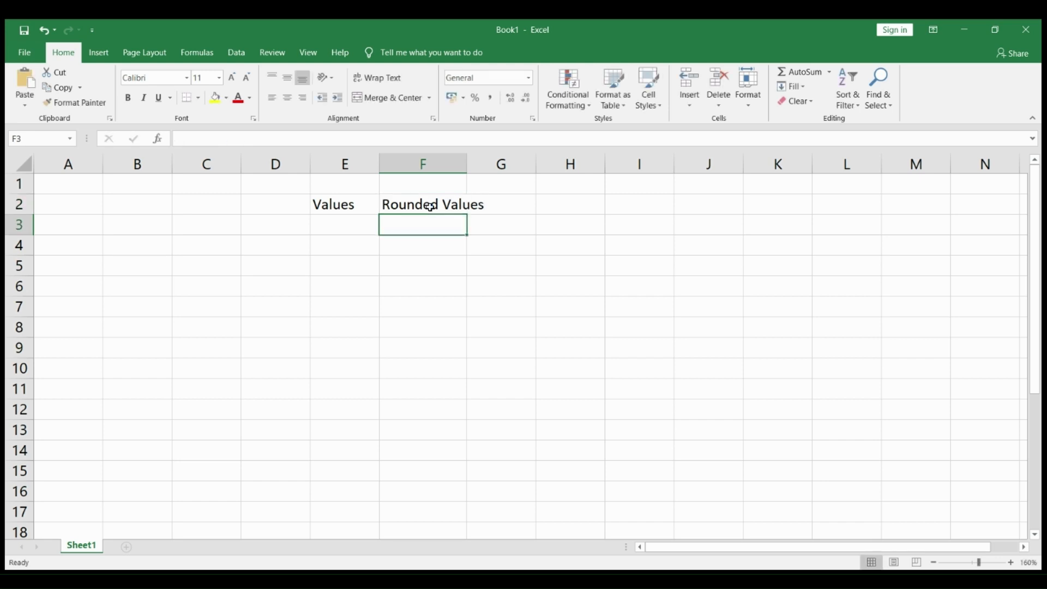
double_click(466, 164)
Enter the values 71.3562, 68.1712, 73.1258 and 55.6912 in cells E3 to E6
click(360, 222)
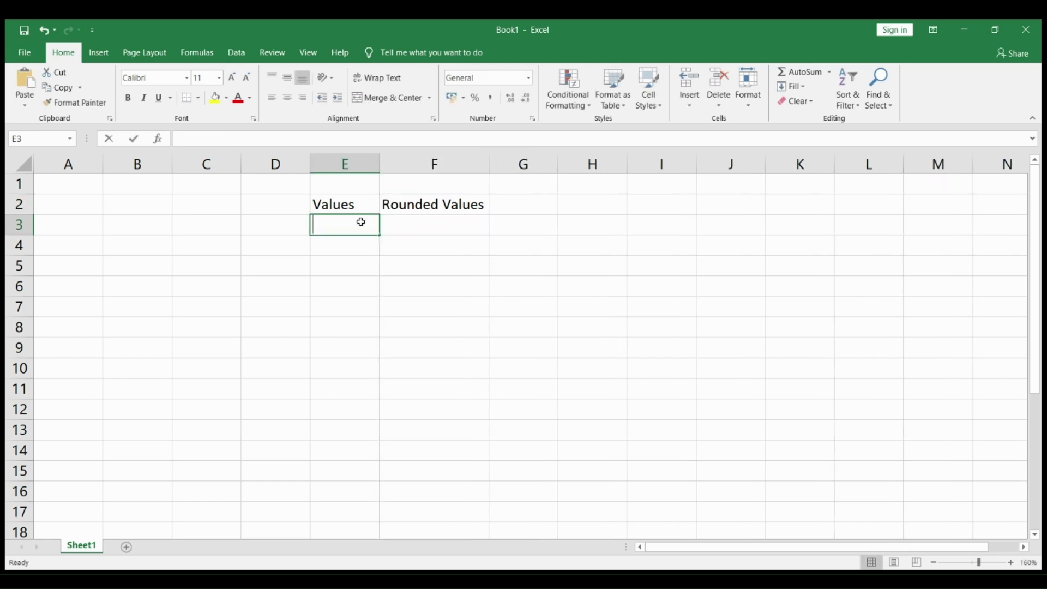
text(71.35)
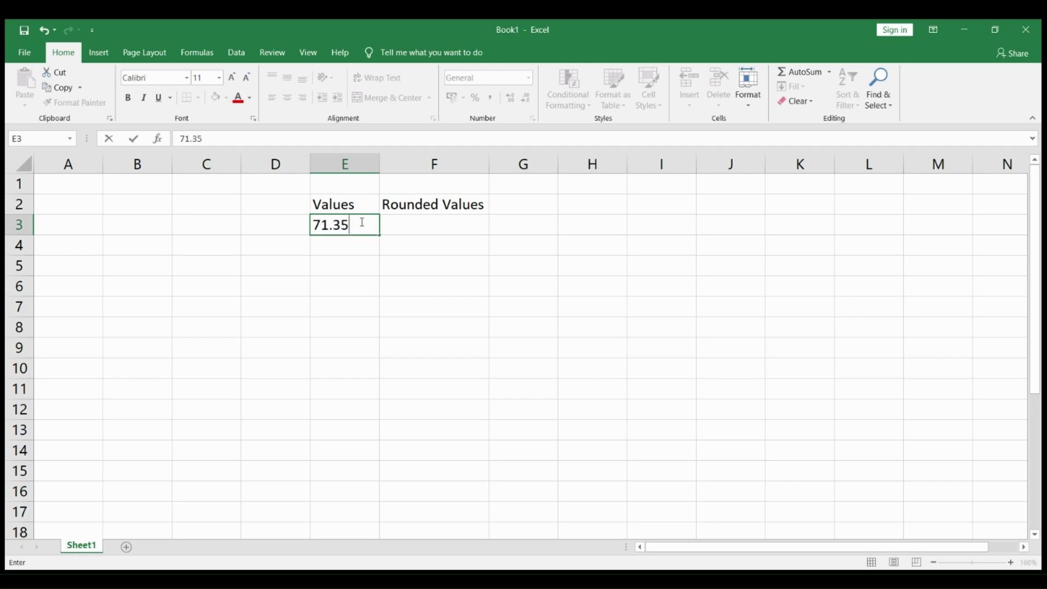
text(62)
key(Return)
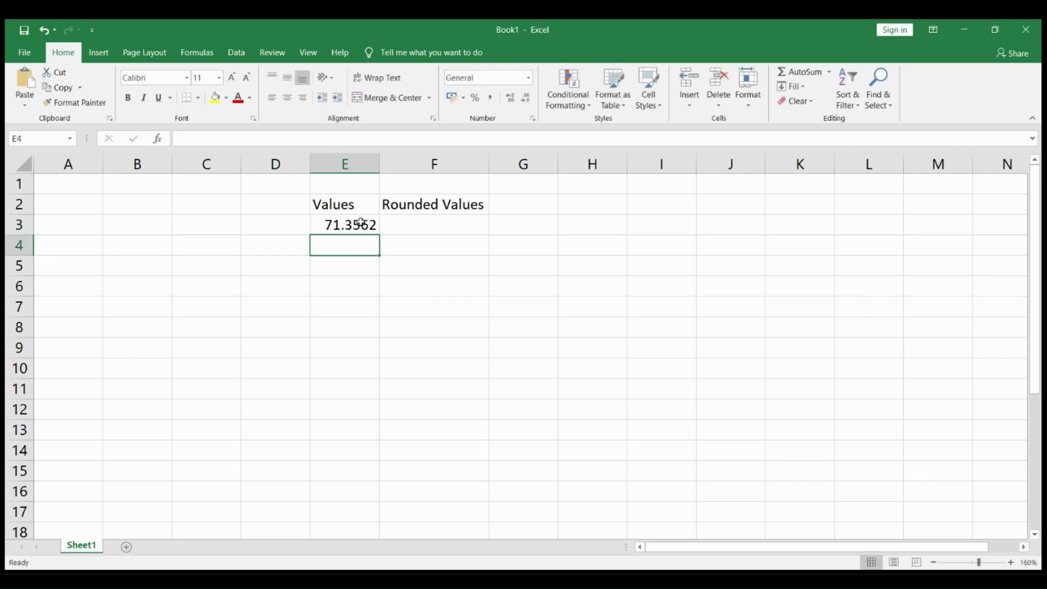
text(68.)
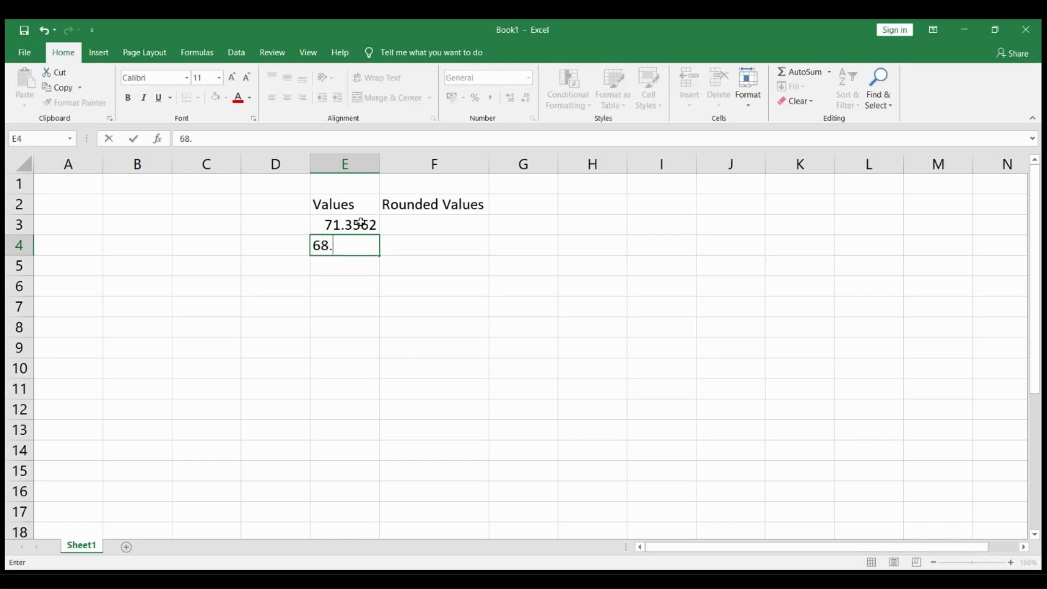
text(1712)
key(Return)
text(73)
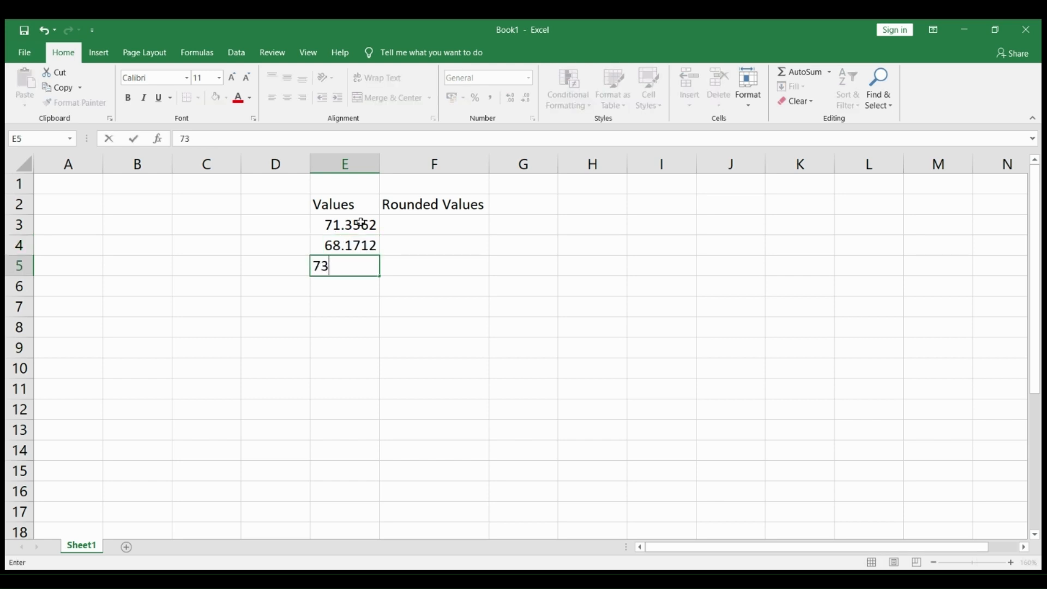
text(.1258)
key(Return)
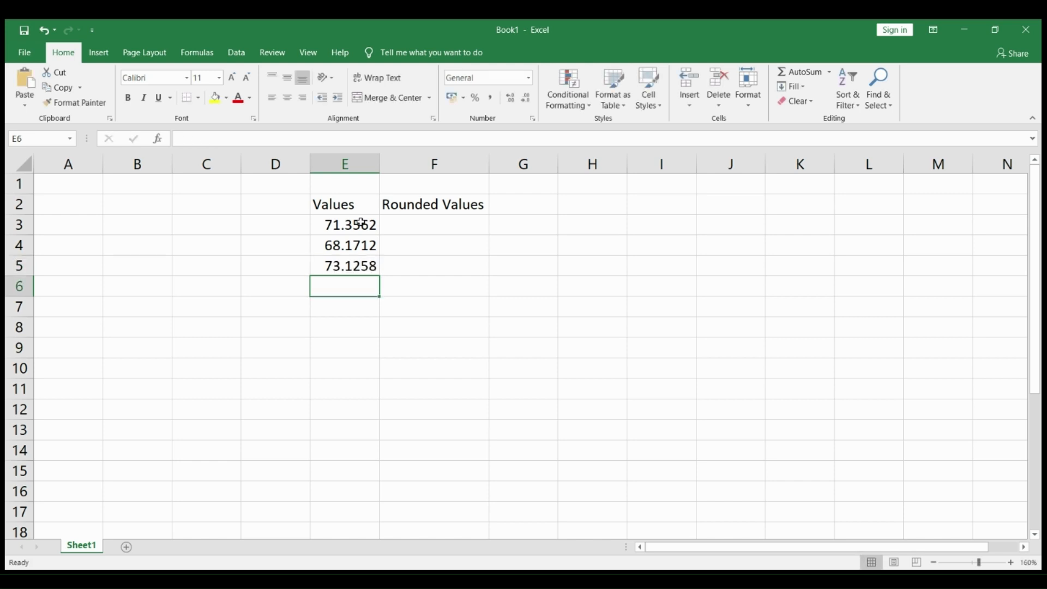
text(55.6)
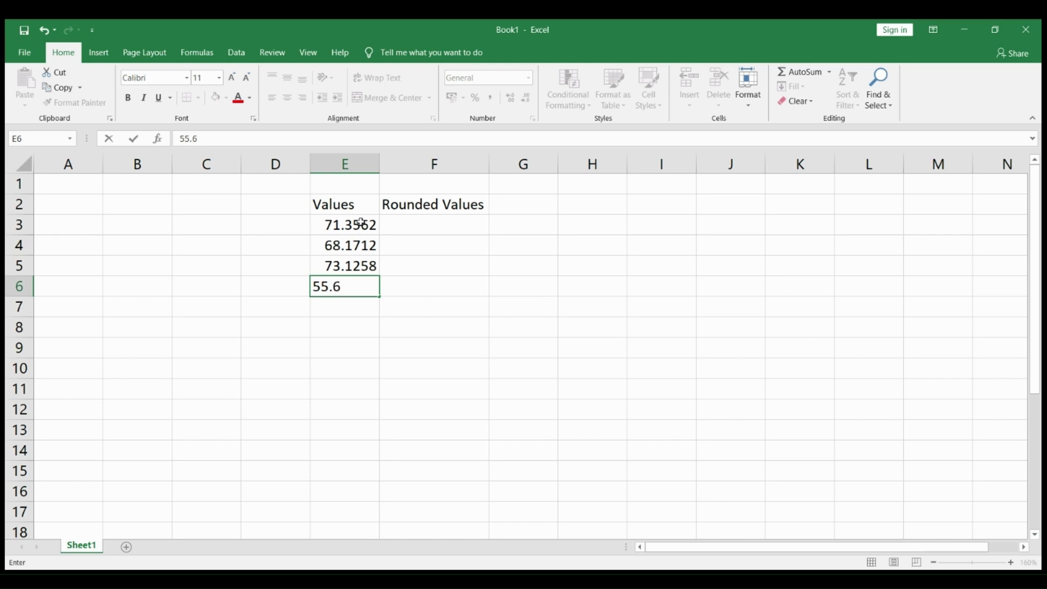
text(912)
key(Return)
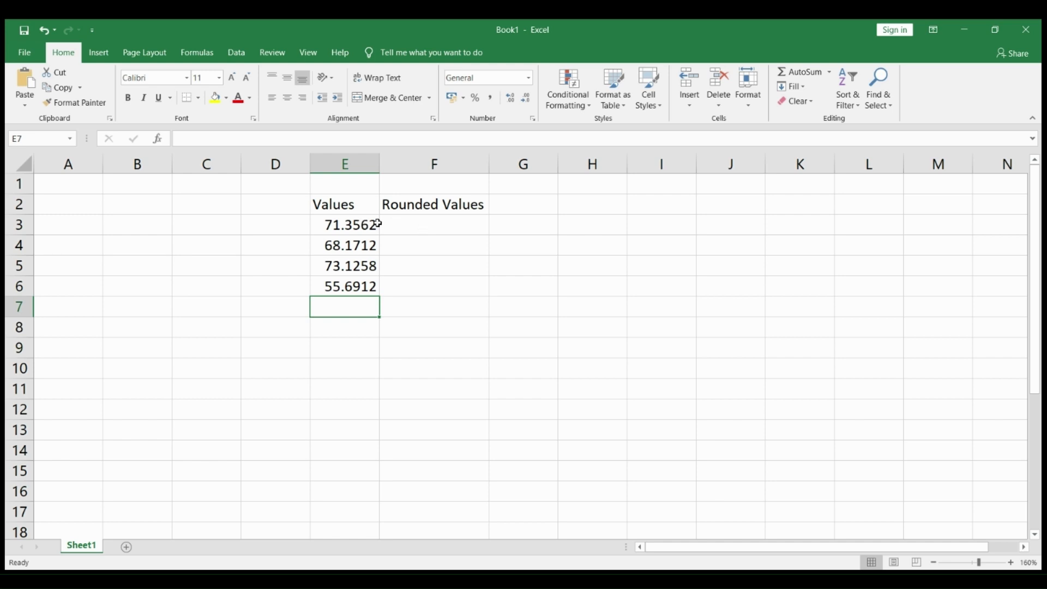
Enter the formula =ROUND(E3,2) in cell F3 to round the first value to two decimal places
click(350, 226)
drag(352, 226, 345, 284)
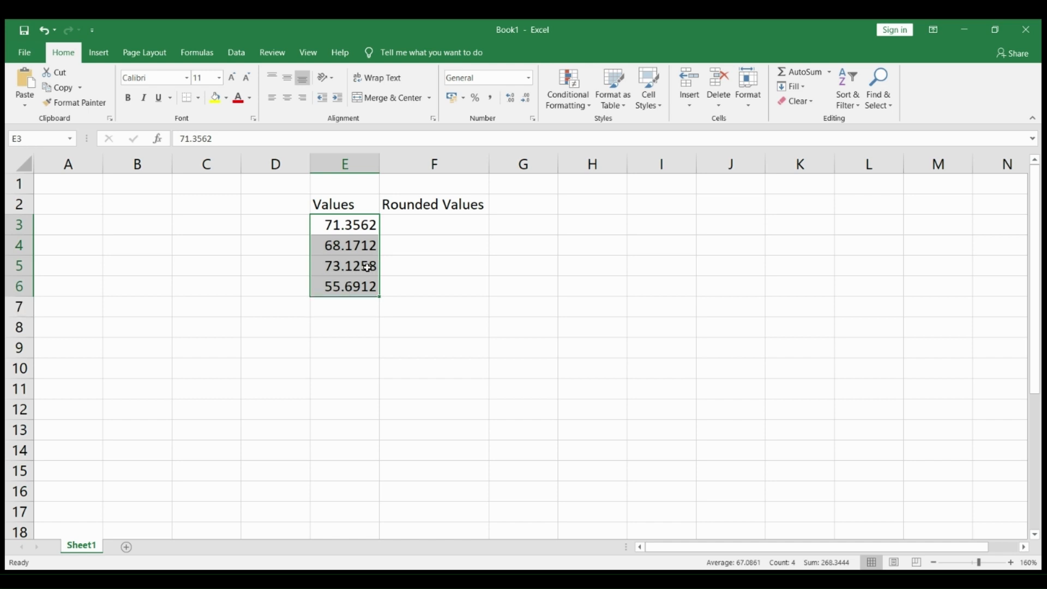
click(413, 229)
double_click(412, 229)
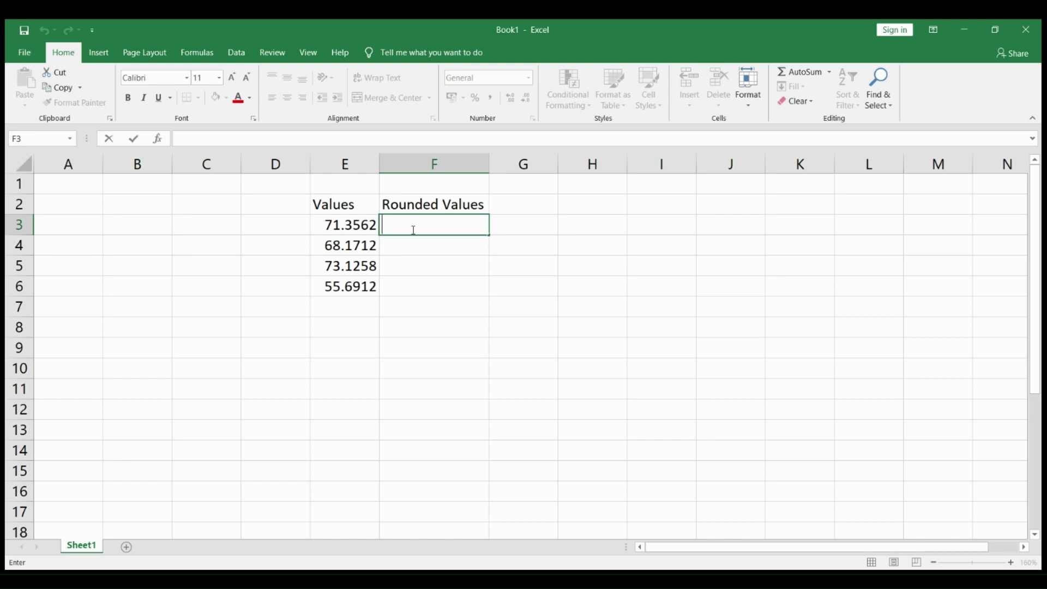
text(=)
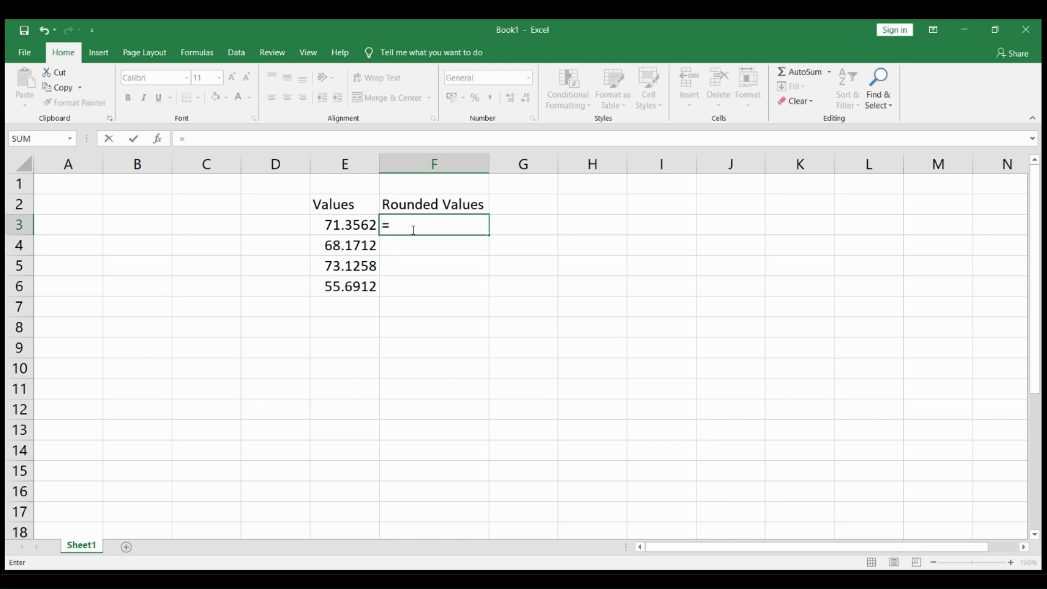
text(ROUND)
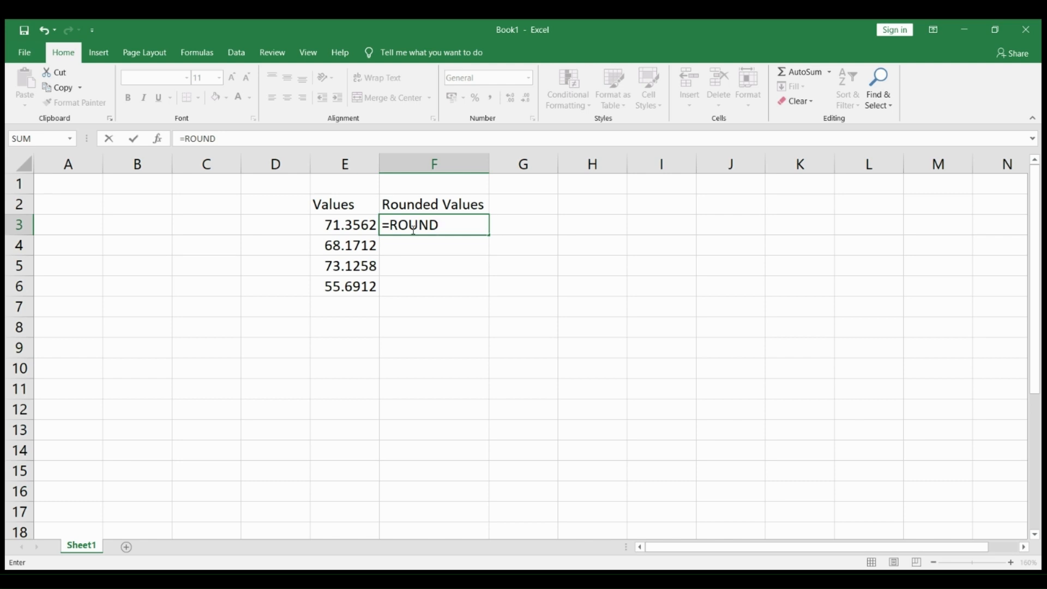
text(()
click(357, 225)
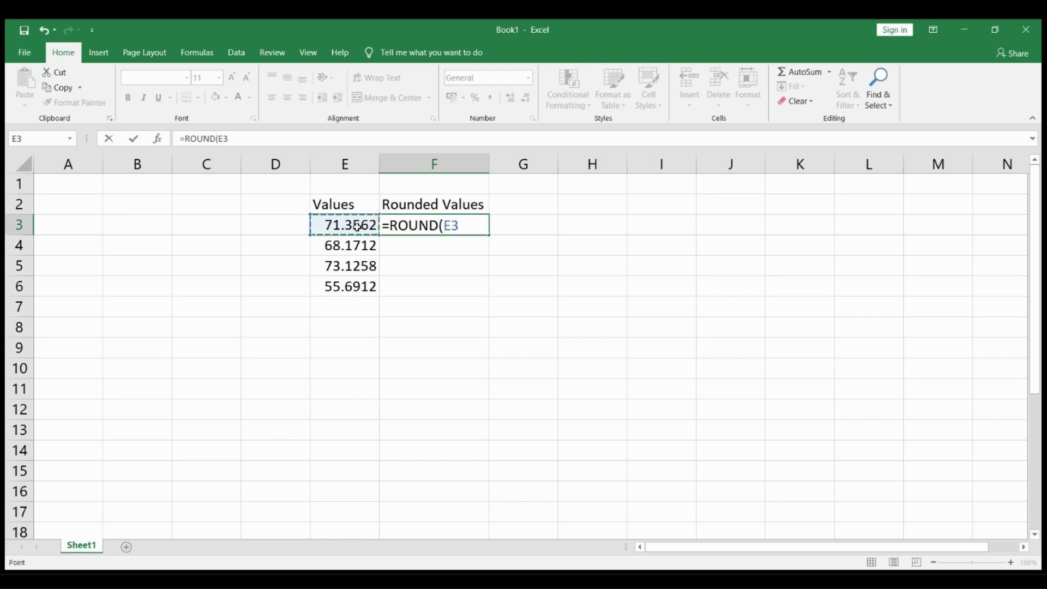
text(,)
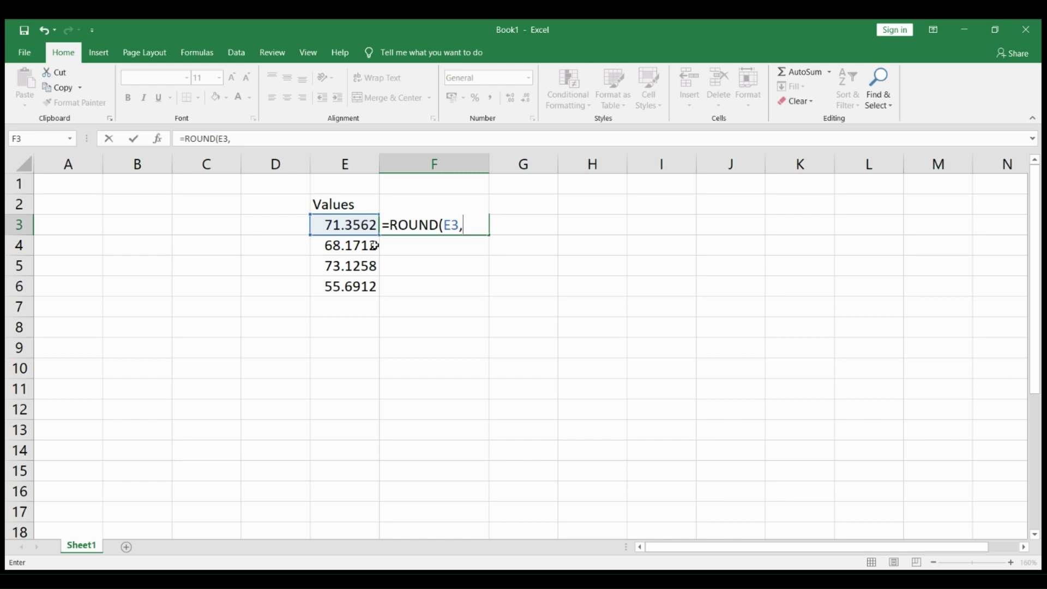
key(BackSpace)
text(2))
key(Return)
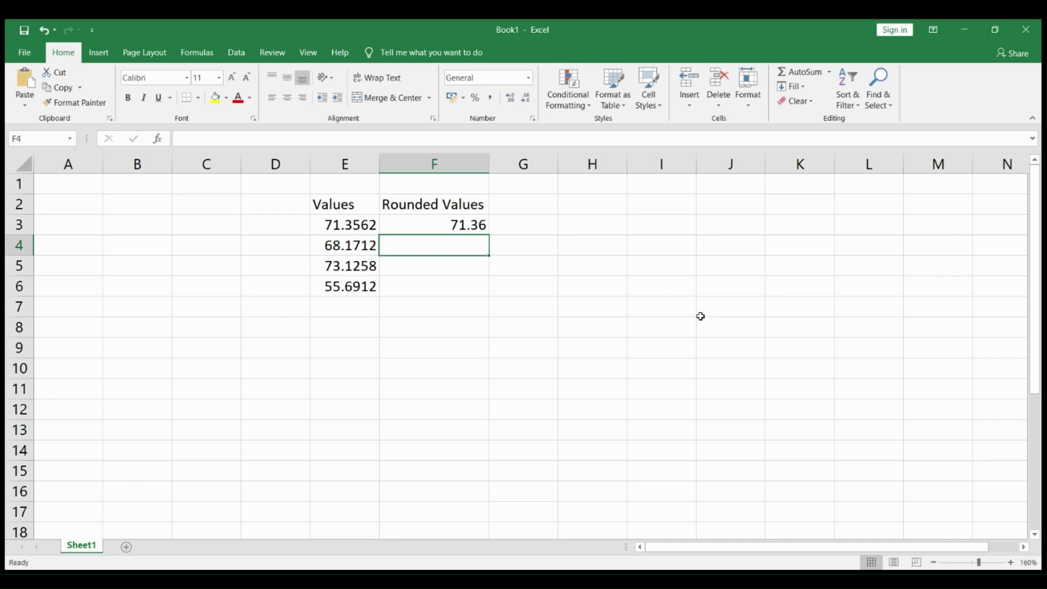
Fill the two-decimal ROUND formula from F3 down to F6 and compare the results with the values in column E
click(336, 224)
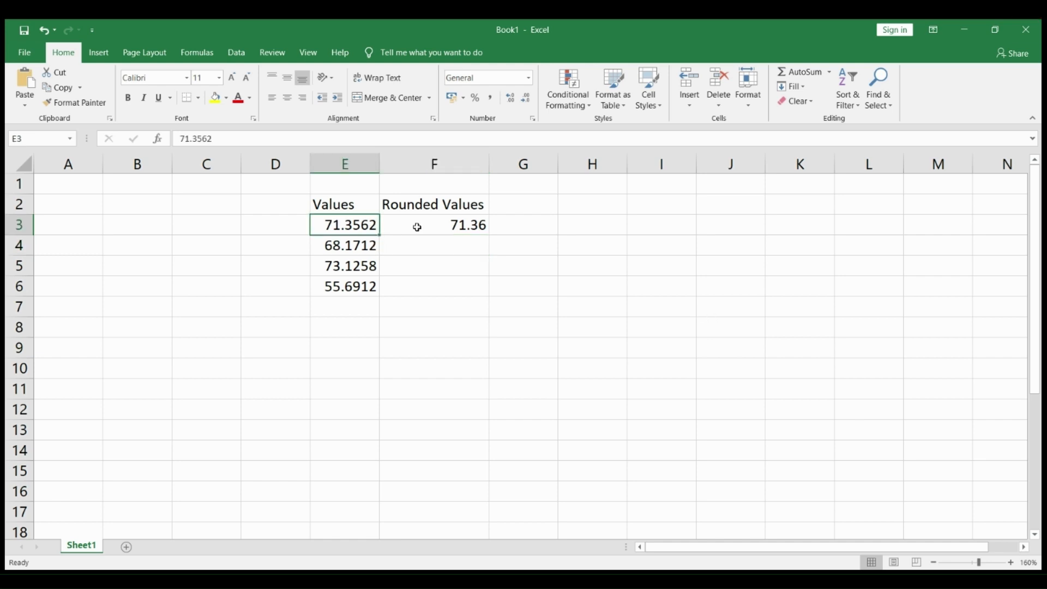
click(468, 225)
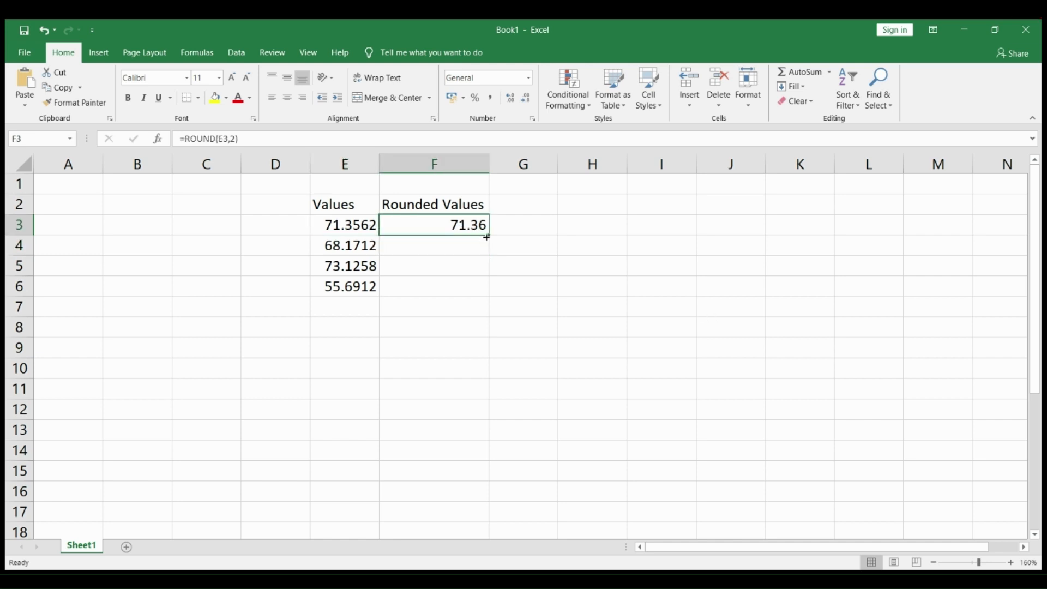
click(365, 247)
click(354, 268)
click(360, 282)
click(364, 252)
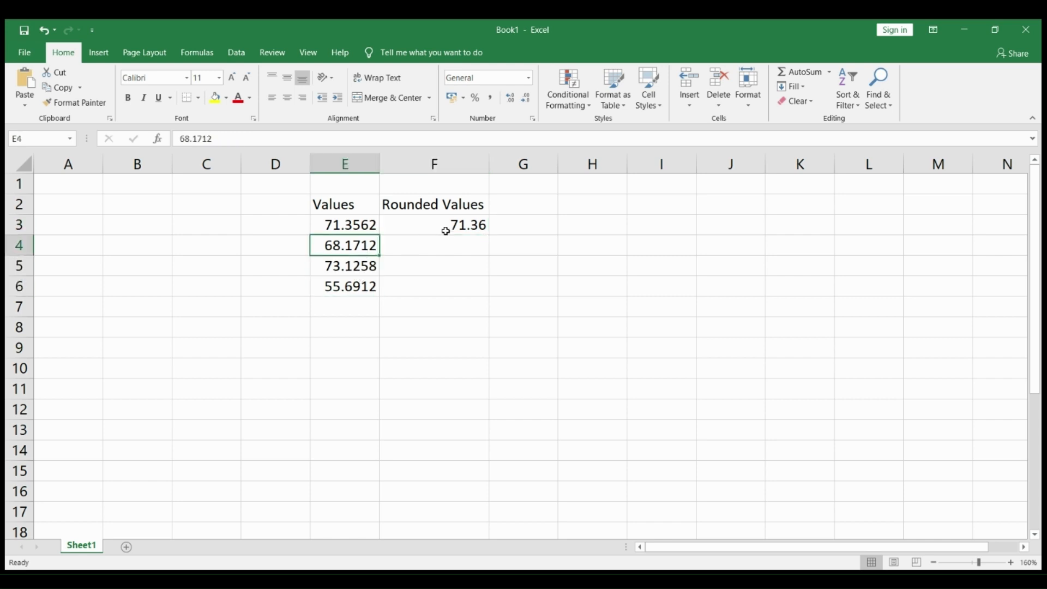
click(444, 227)
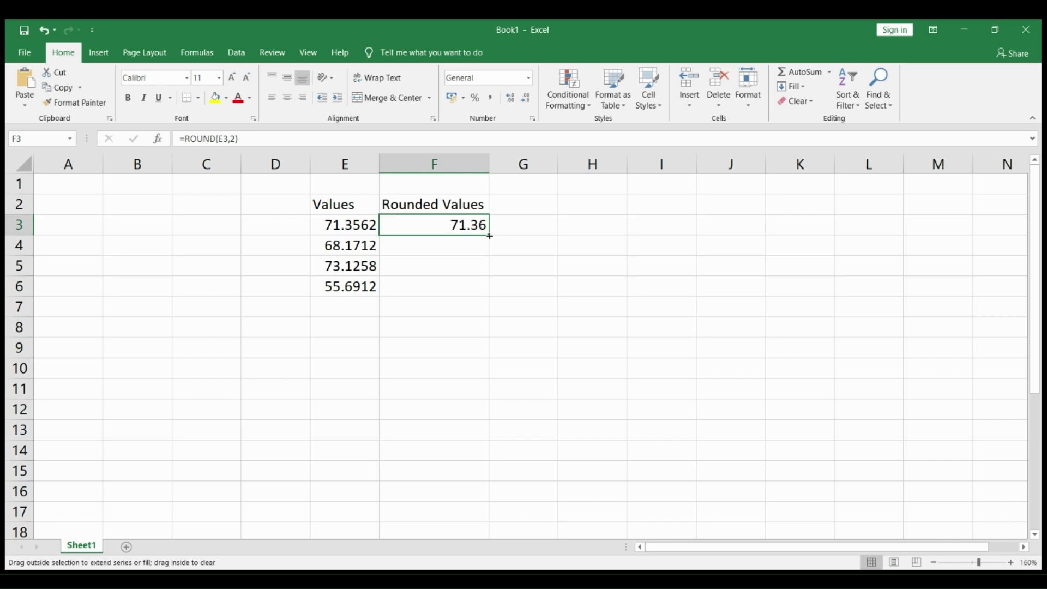
drag(490, 236, 490, 296)
click(552, 287)
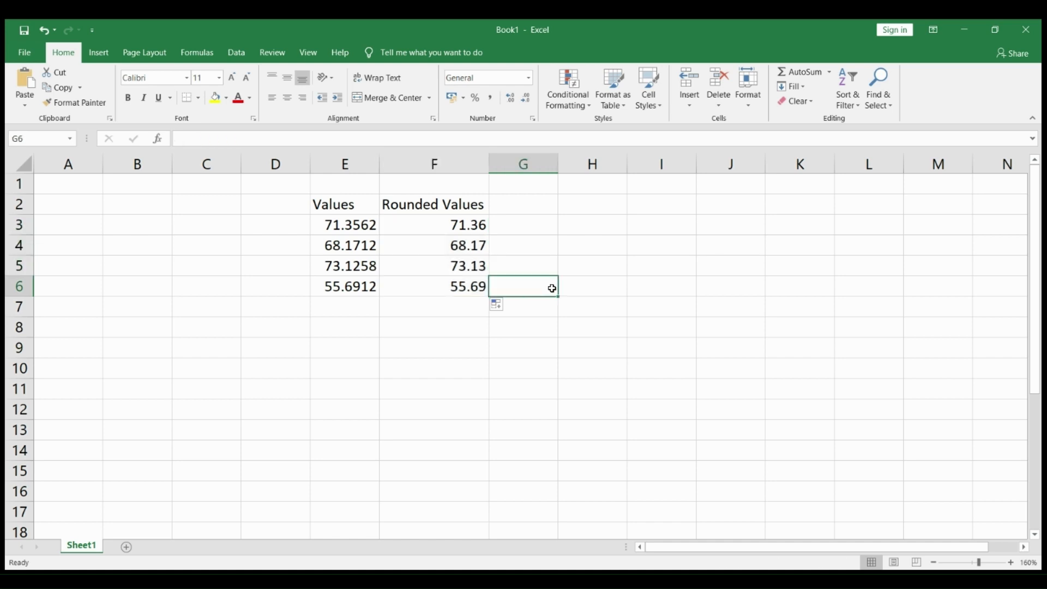
click(328, 245)
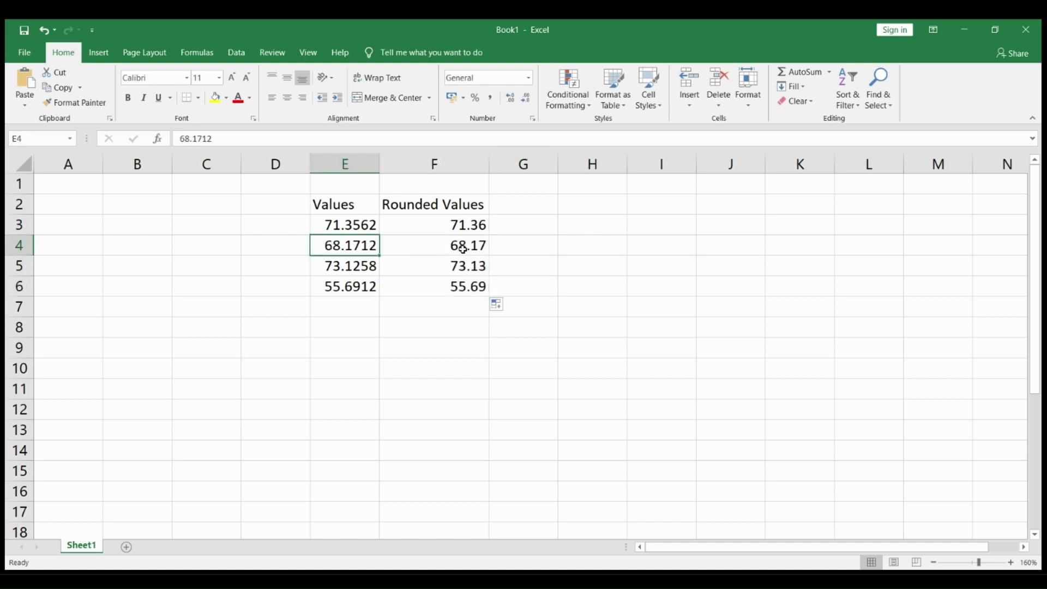
click(352, 267)
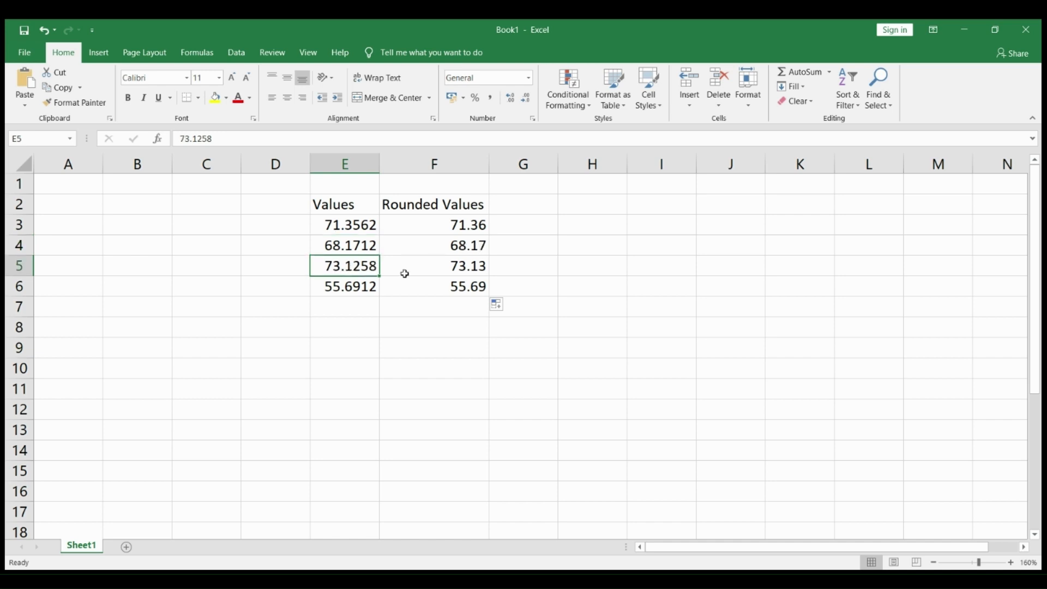
click(326, 288)
click(450, 288)
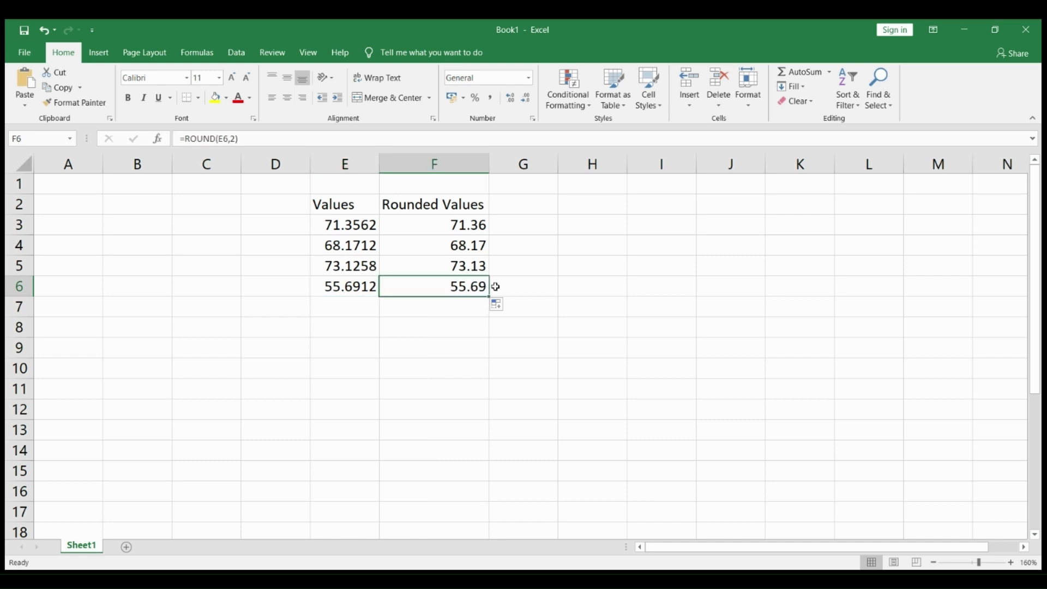
click(474, 225)
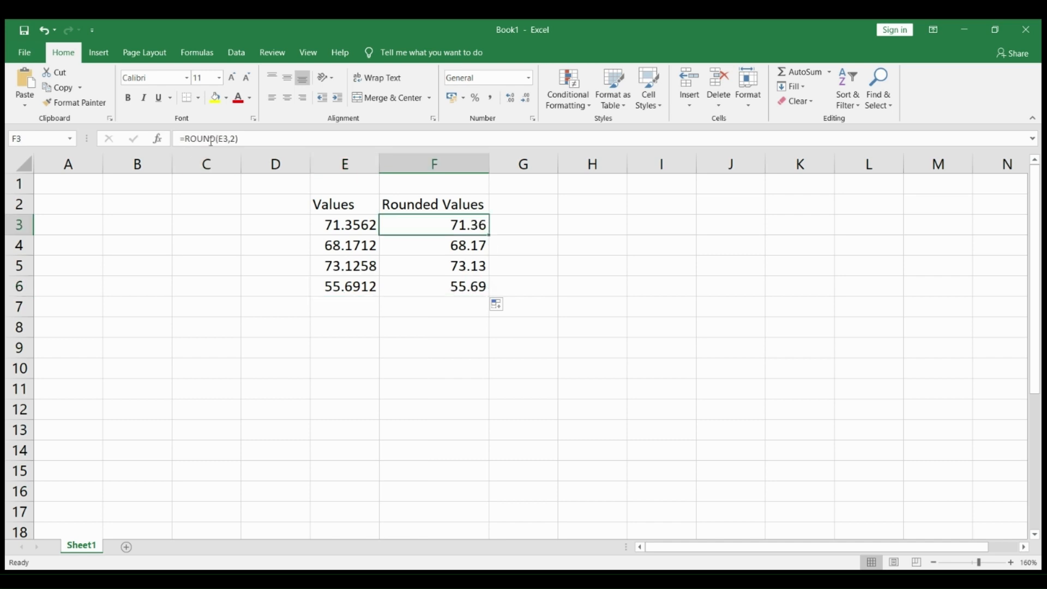
click(233, 138)
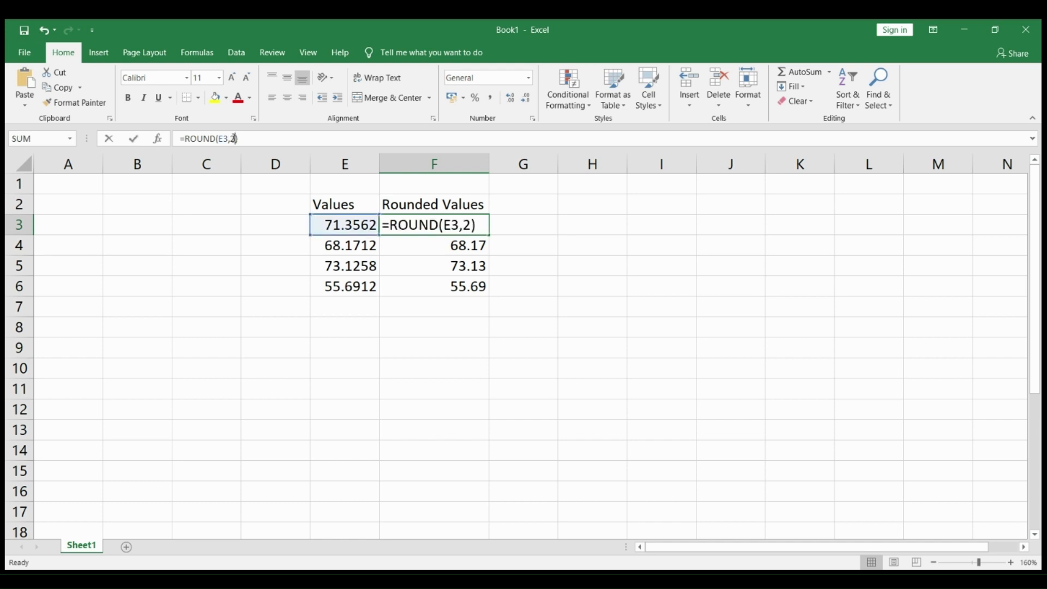
double_click(465, 228)
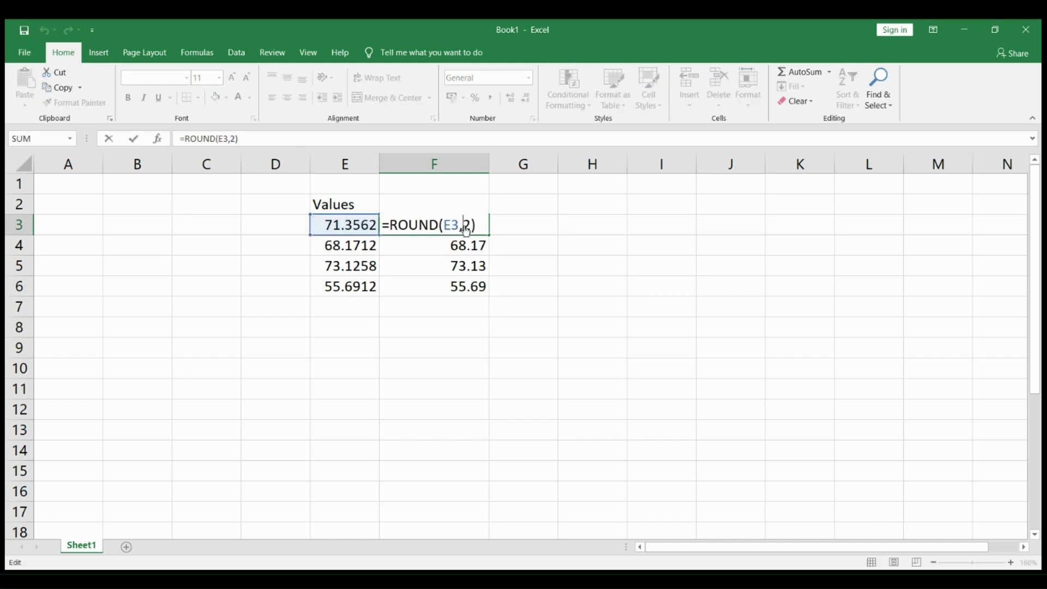
click(621, 273)
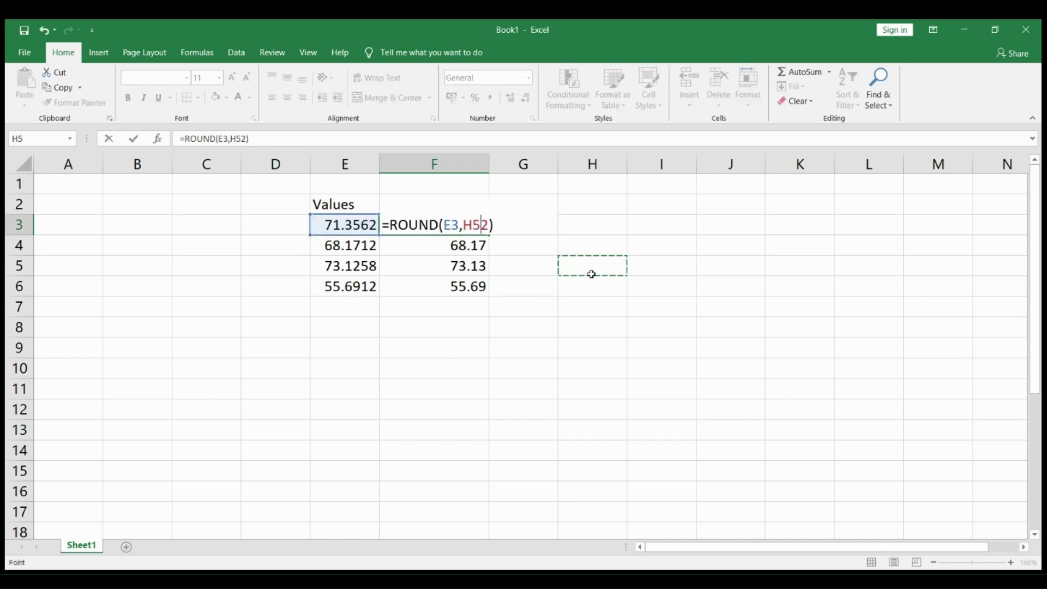
key(Escape)
Change the formula in F3 to =ROUND(E3,1) and fill it down to F6
double_click(464, 228)
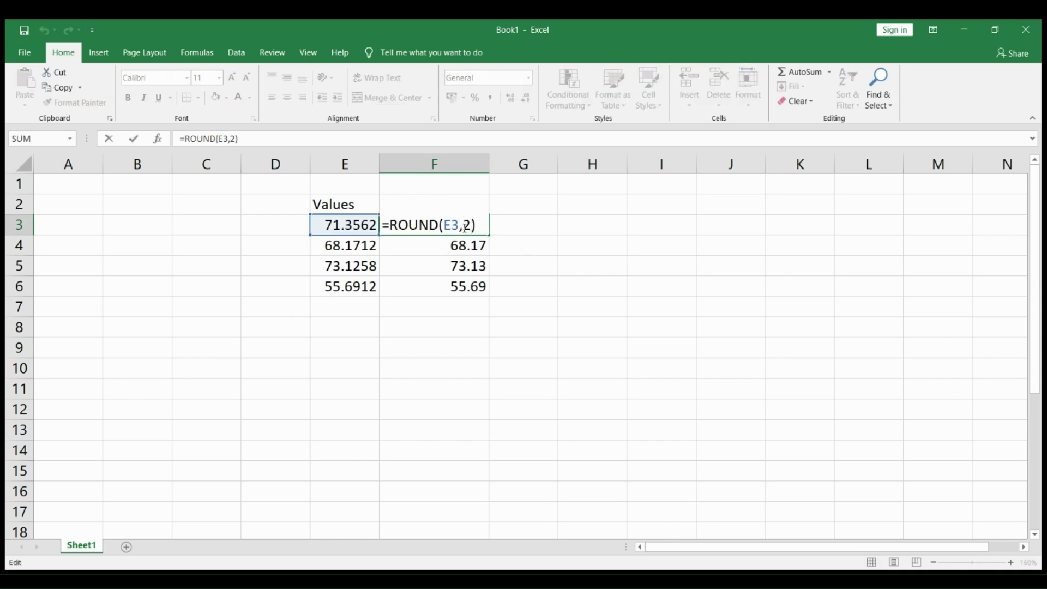
key(BackSpace)
text(1)
key(Return)
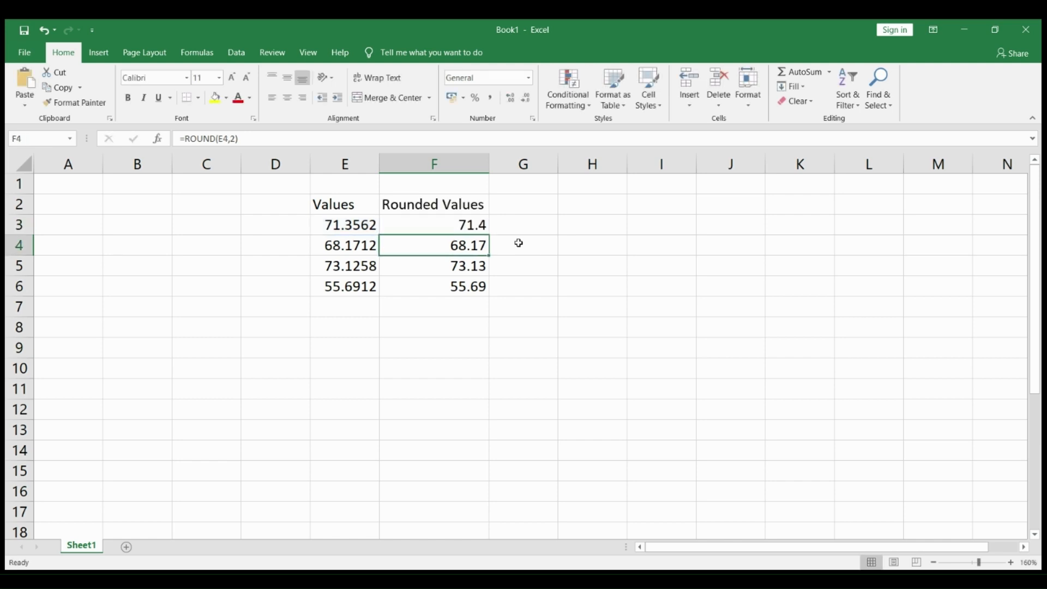
click(450, 228)
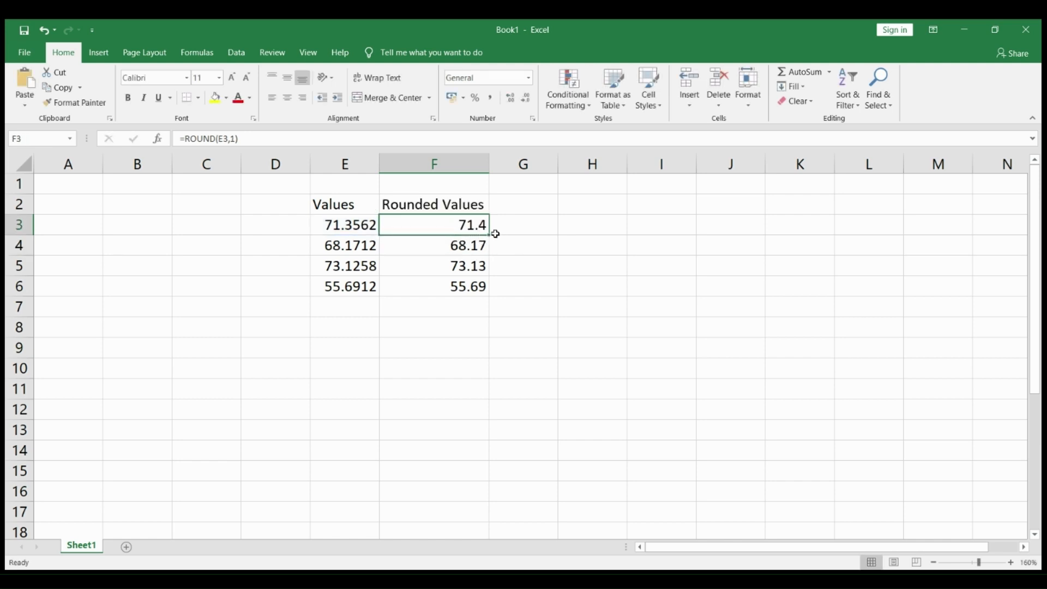
drag(490, 236, 493, 258)
drag(494, 276, 495, 292)
click(624, 301)
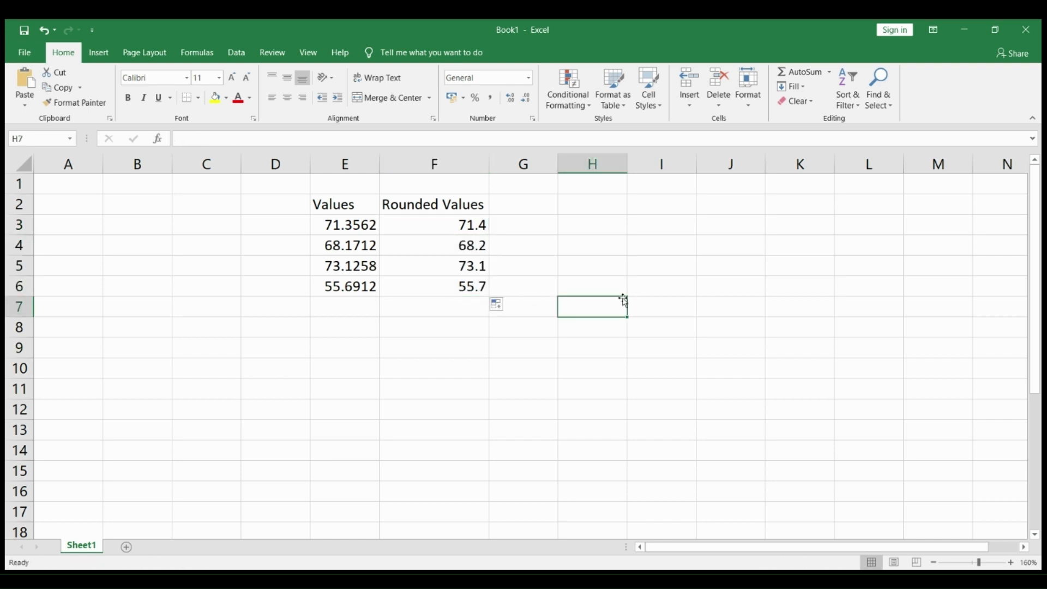